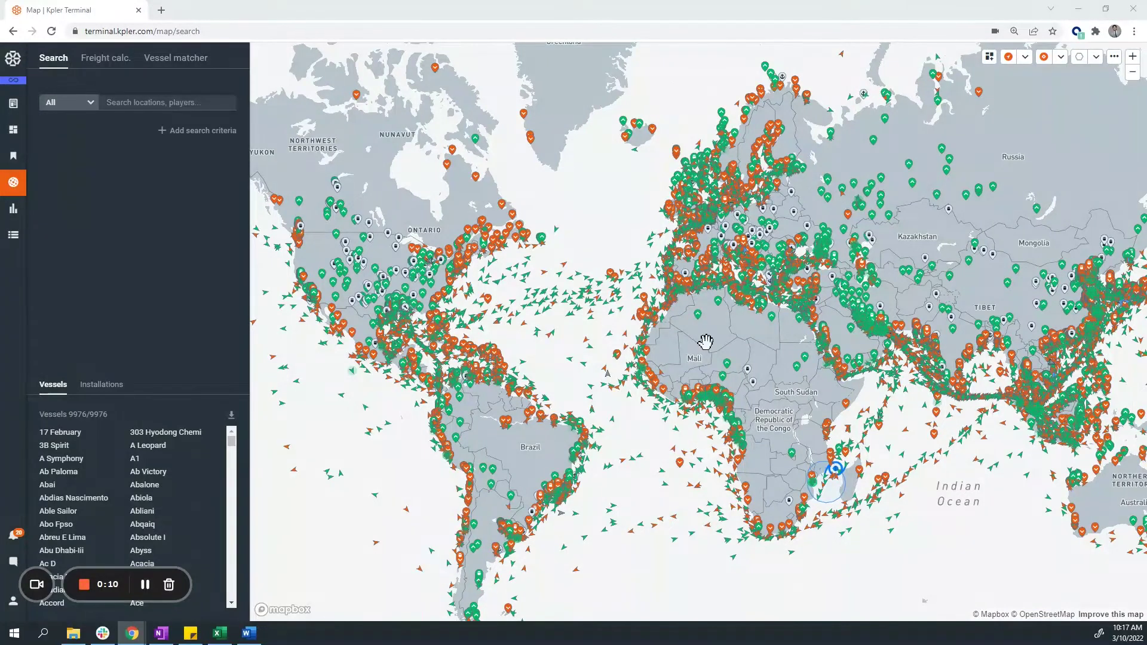
Bring up the analytics menu from the left sidebar
mouse_move(15, 210)
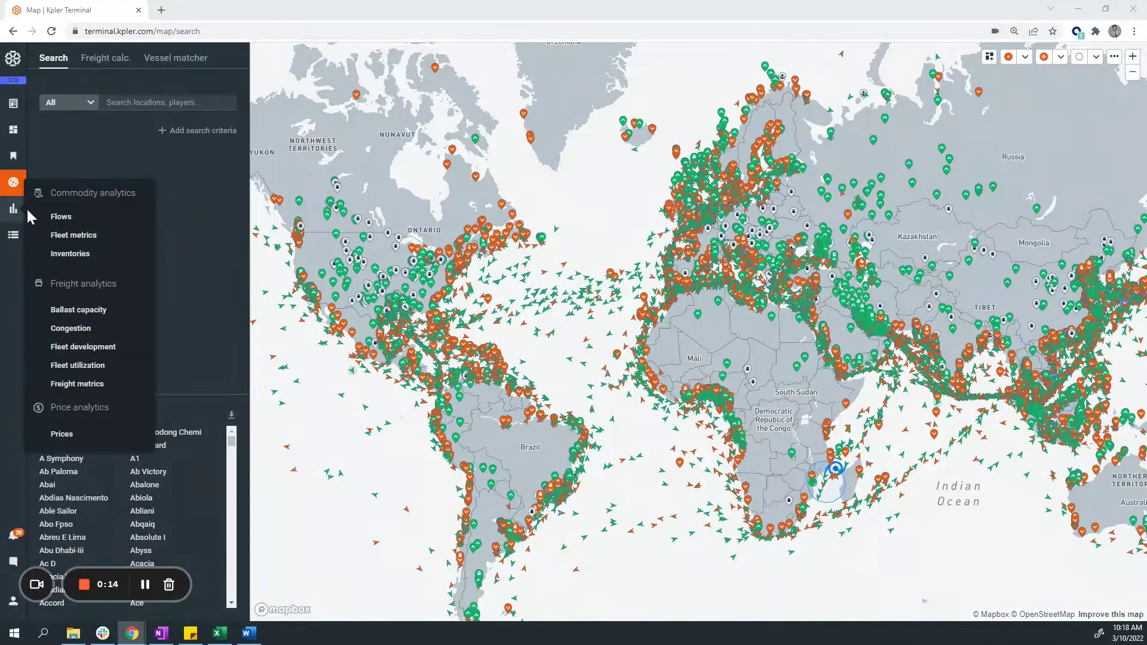
On the Flows page, filter exports to United States origin and the Crude/Co product
click(59, 221)
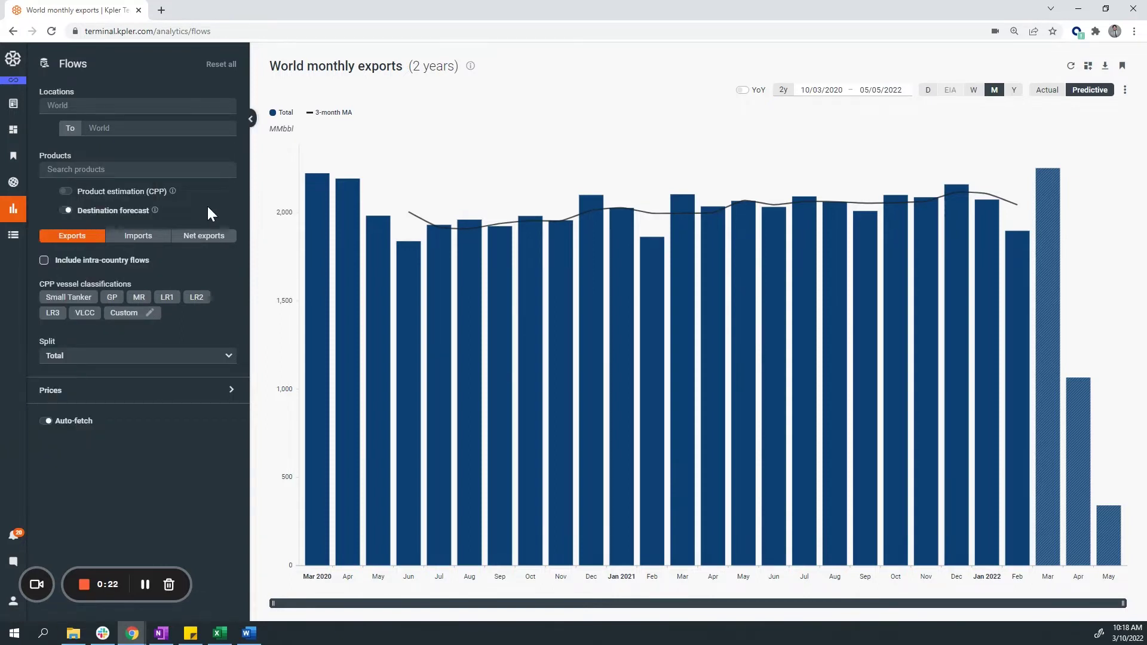
click(138, 107)
text(United States)
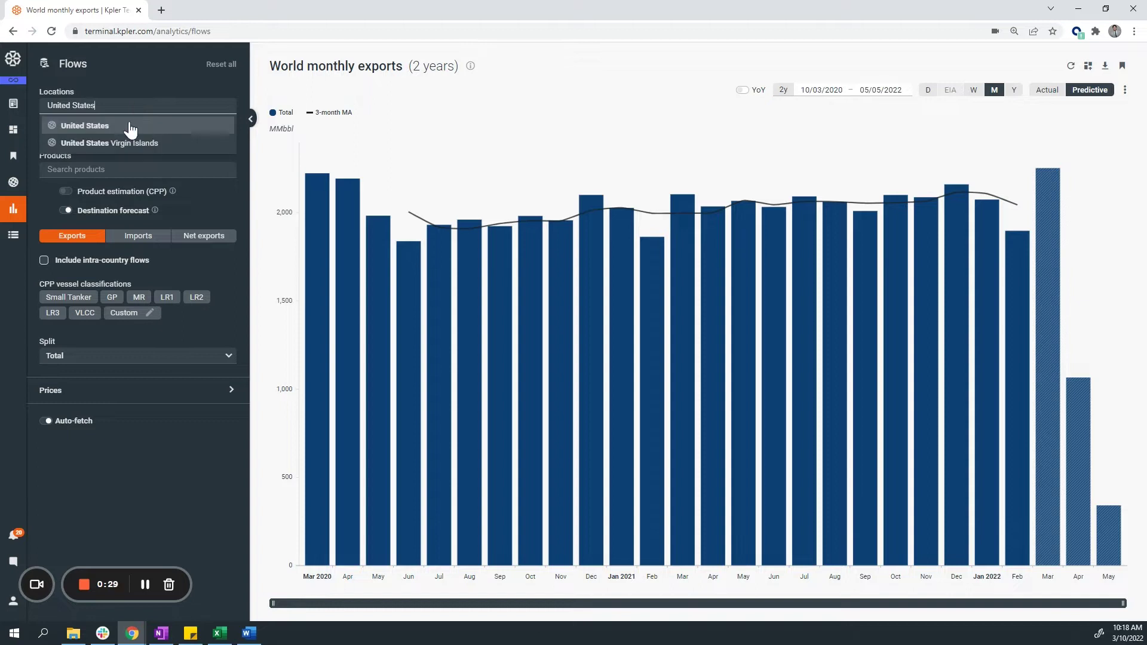
click(132, 125)
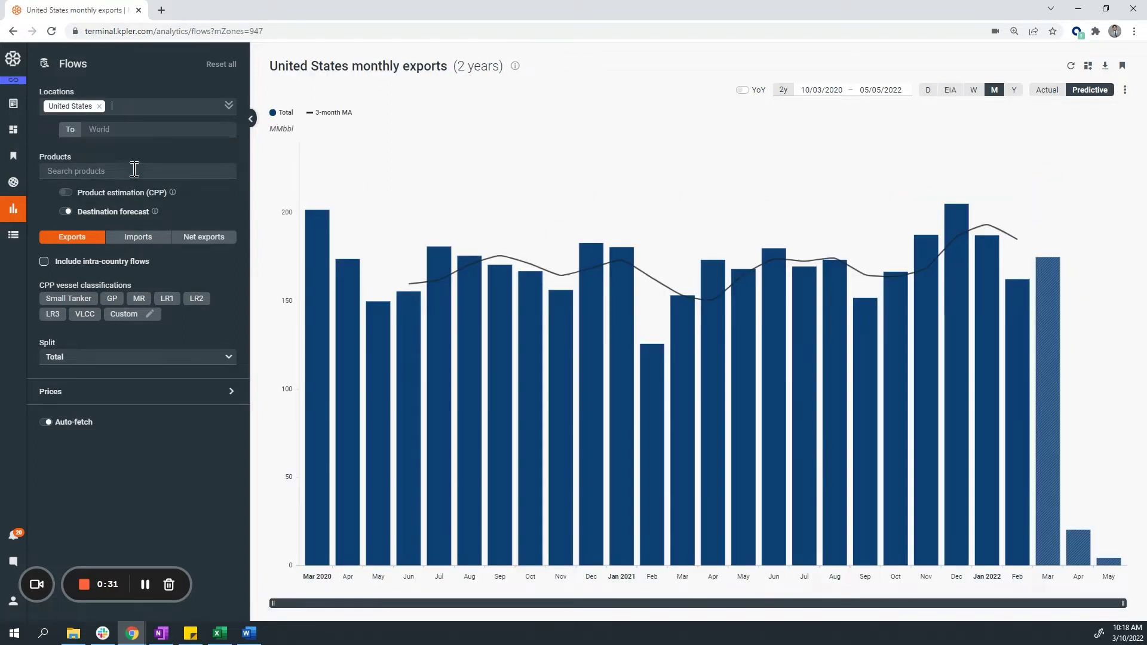
click(136, 172)
text(Cru)
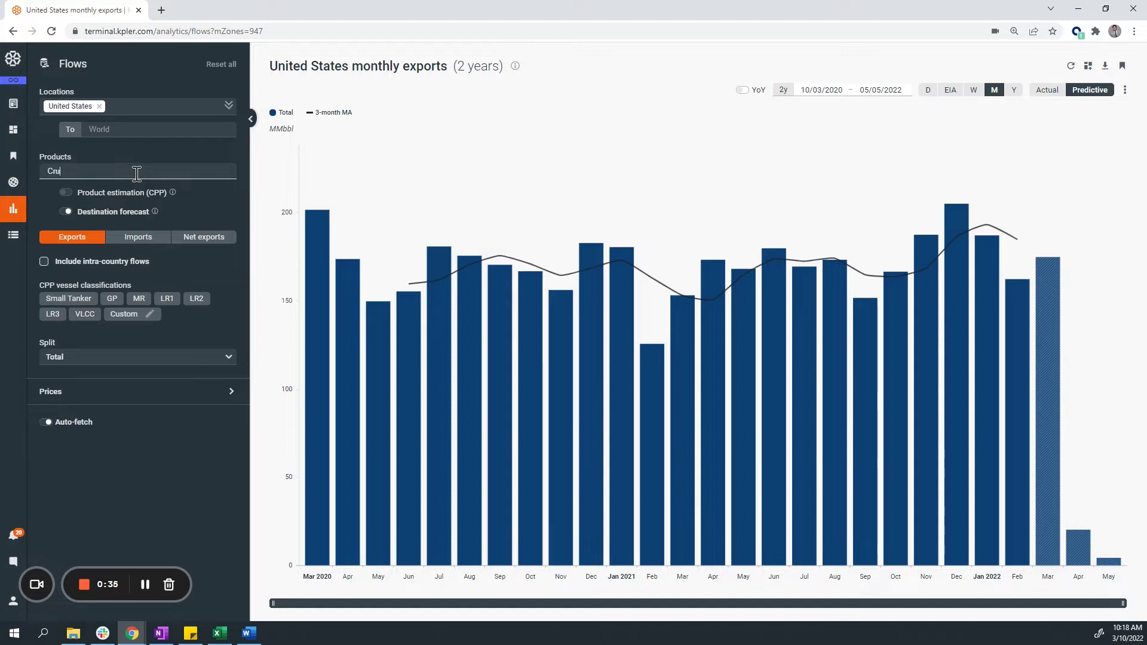
text(de)
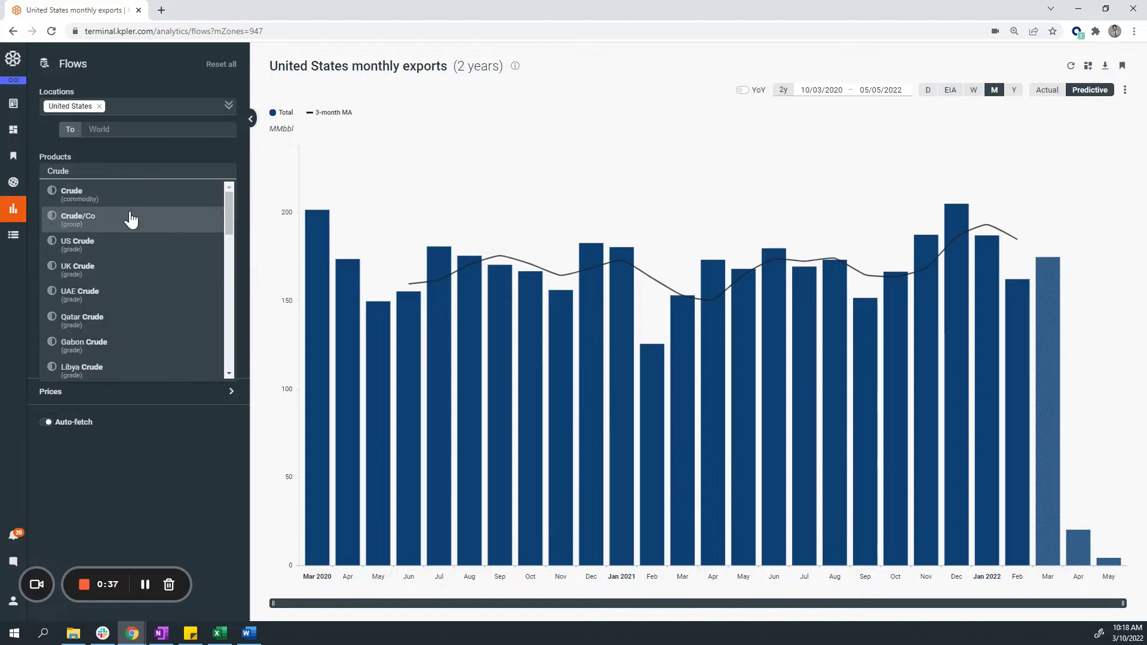
click(130, 221)
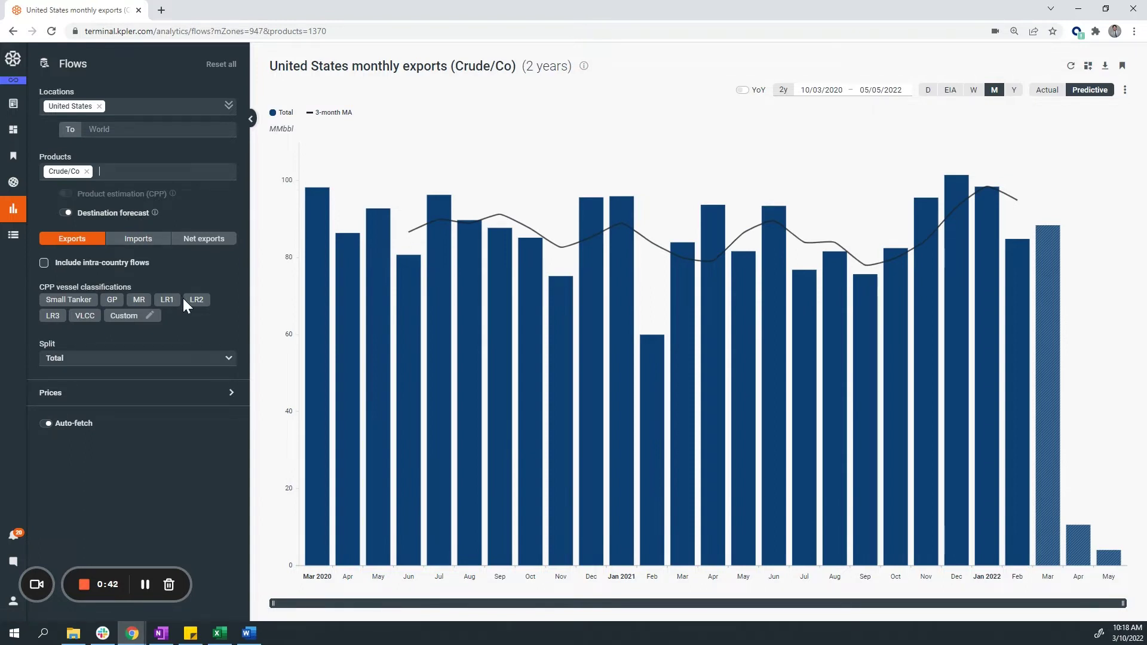
Split US Crude/Co exports by destination trading regions and view April 2021's trades
click(166, 357)
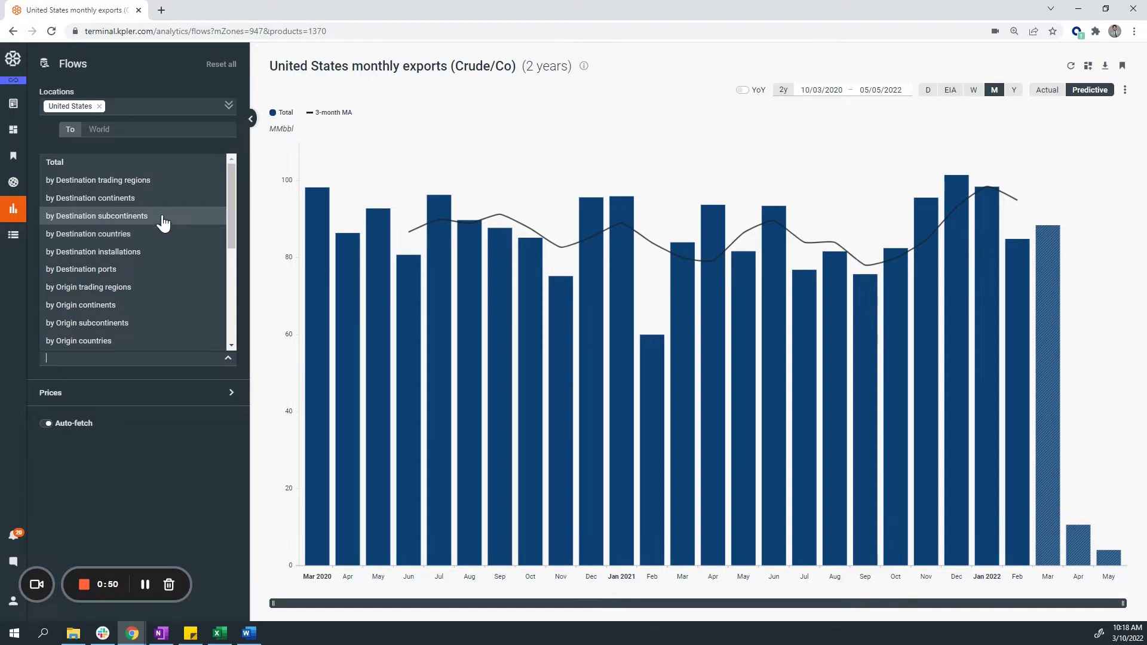
click(160, 182)
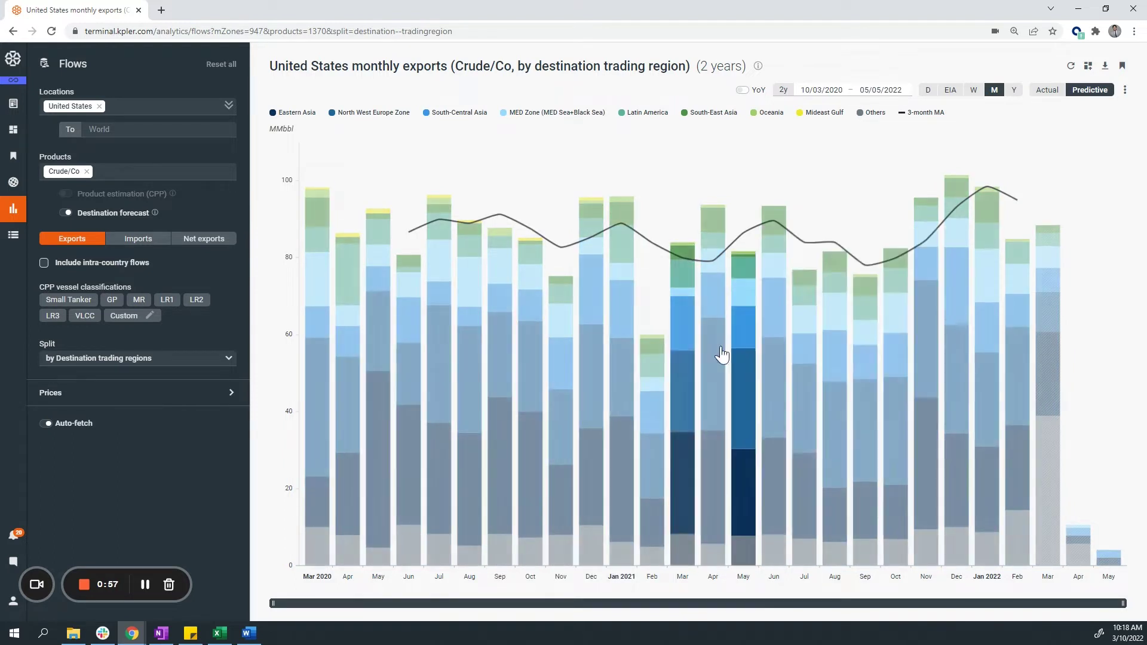
click(721, 355)
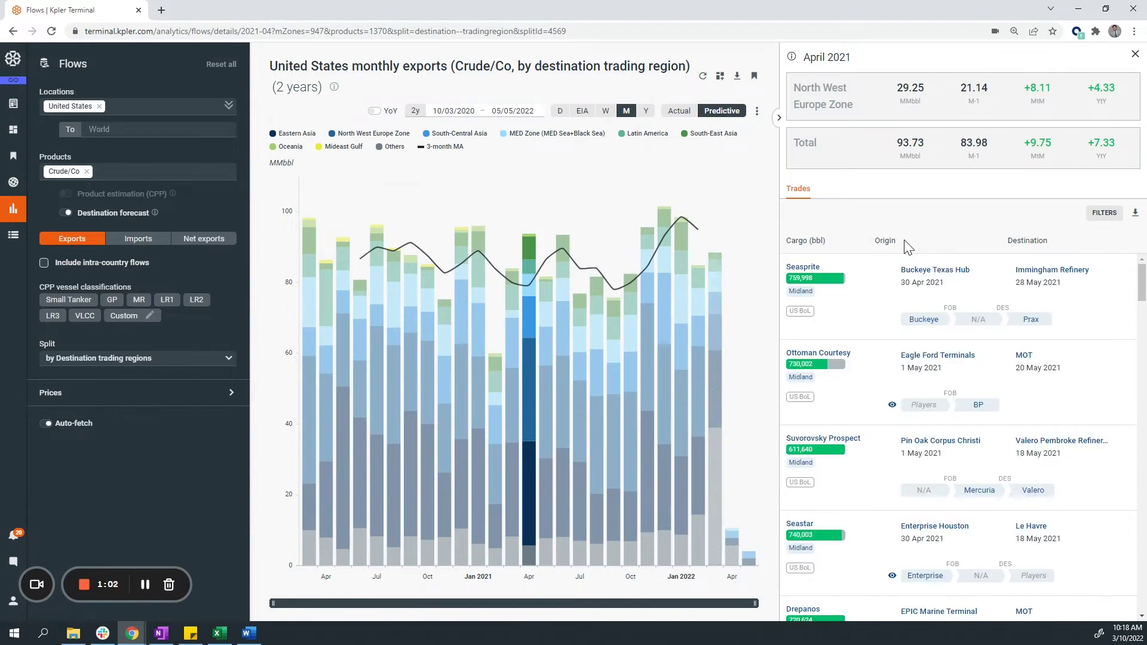
scroll(872, 320, down, 1)
scroll(873, 322, up, 1)
scroll(876, 327, down, 1)
scroll(877, 328, up, 1)
Close the trades panel and show weekly exports for the last 3 months
click(779, 118)
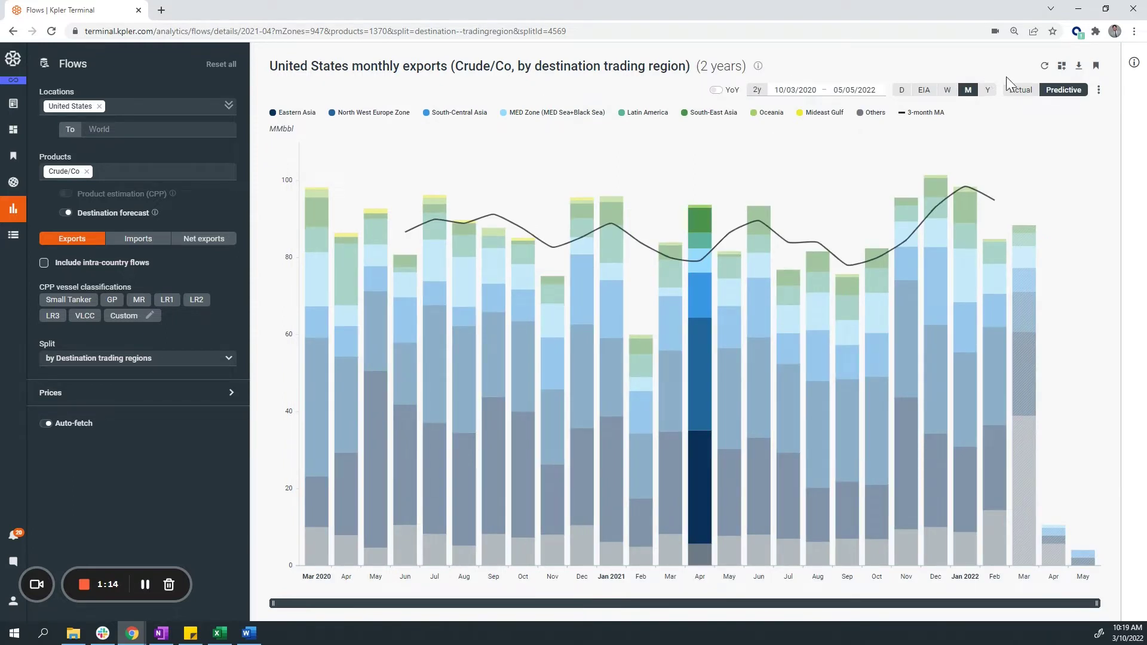
click(758, 89)
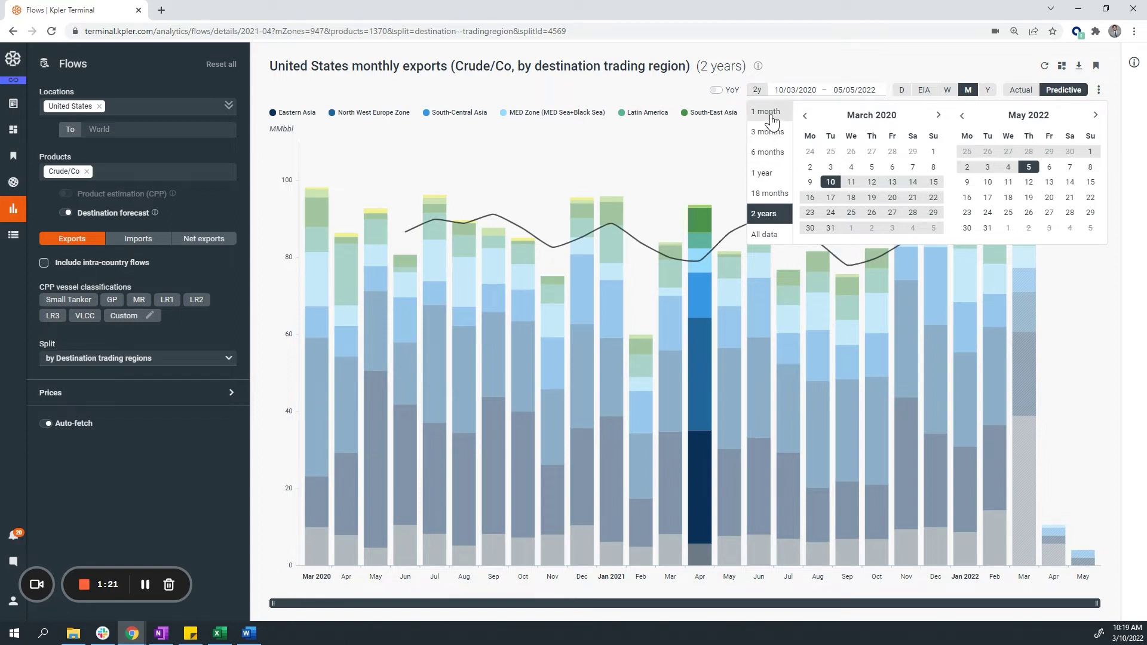
click(770, 139)
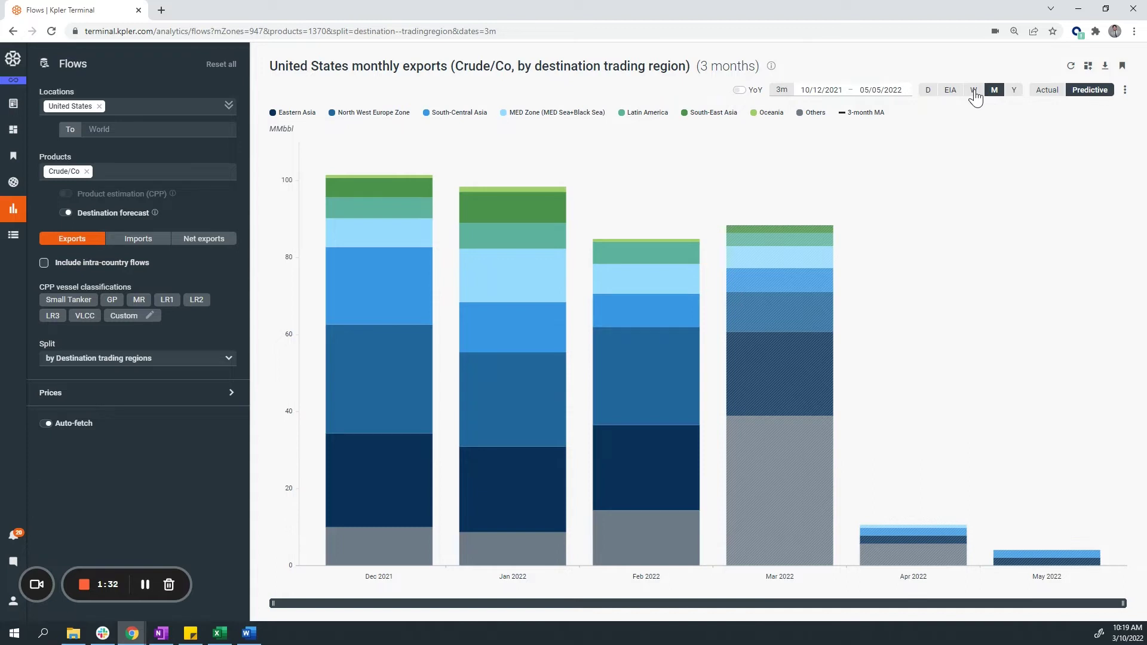
click(974, 91)
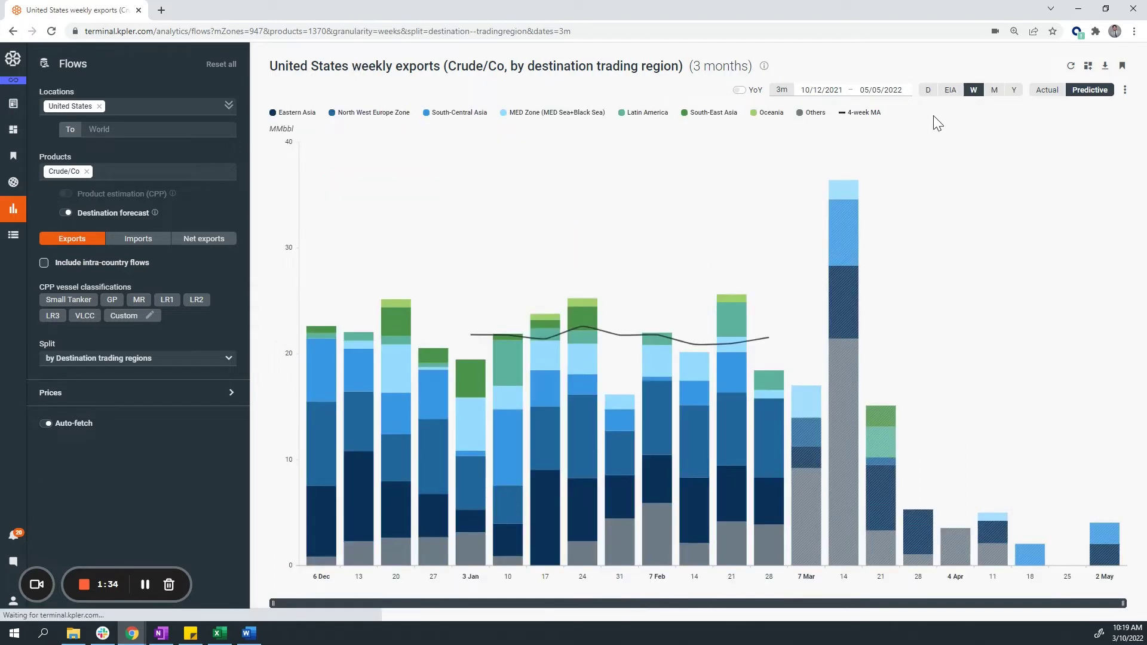
mouse_move(571, 409)
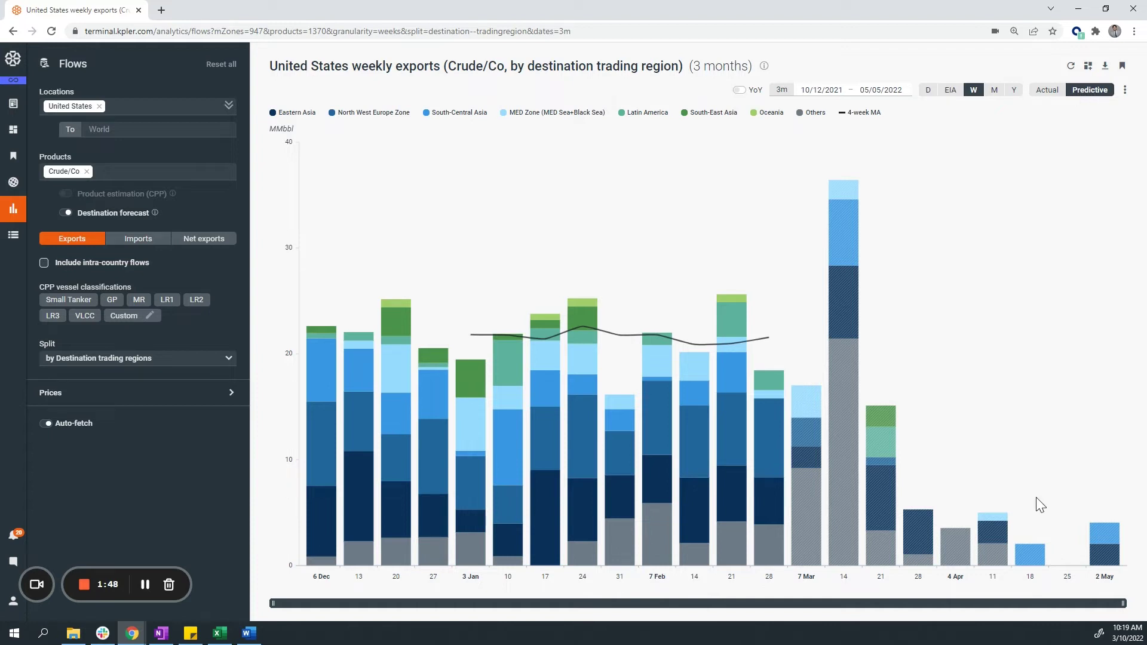
mouse_move(1093, 542)
click(1047, 94)
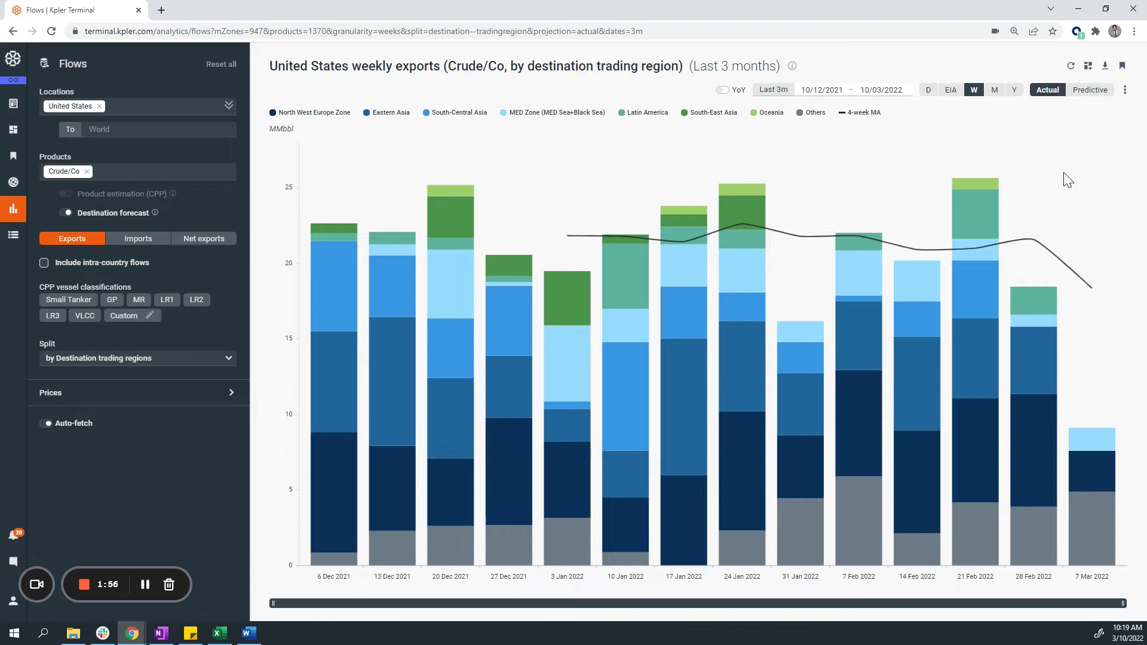
click(1084, 95)
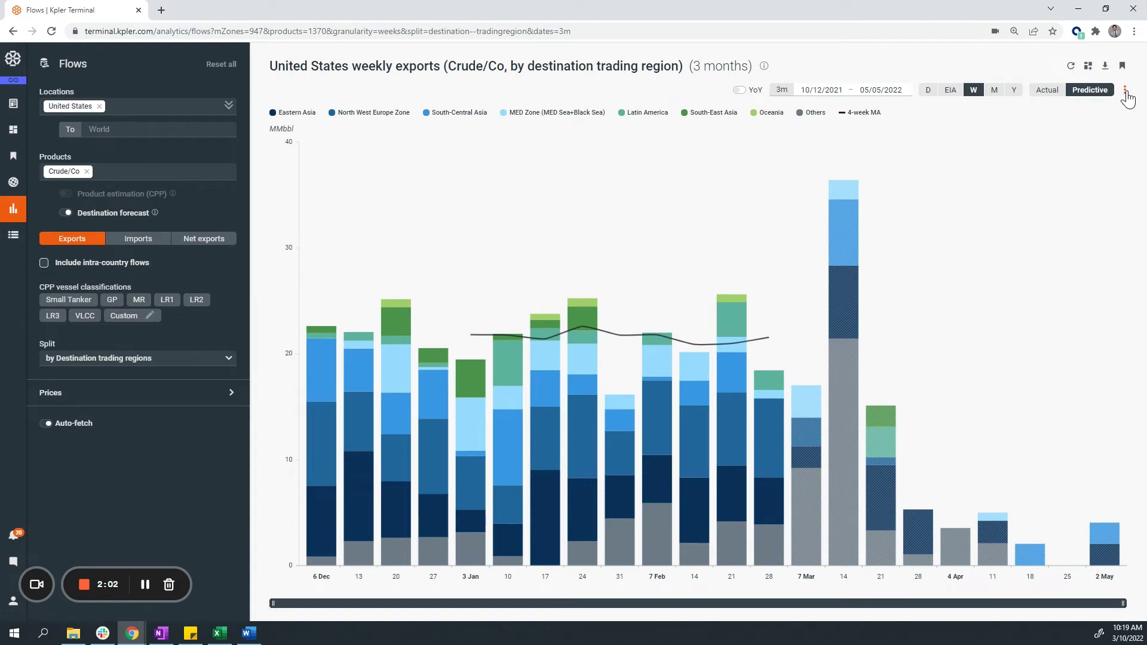
Try kb as the chart unit, then revert to MMbbl and close the display options
click(1124, 92)
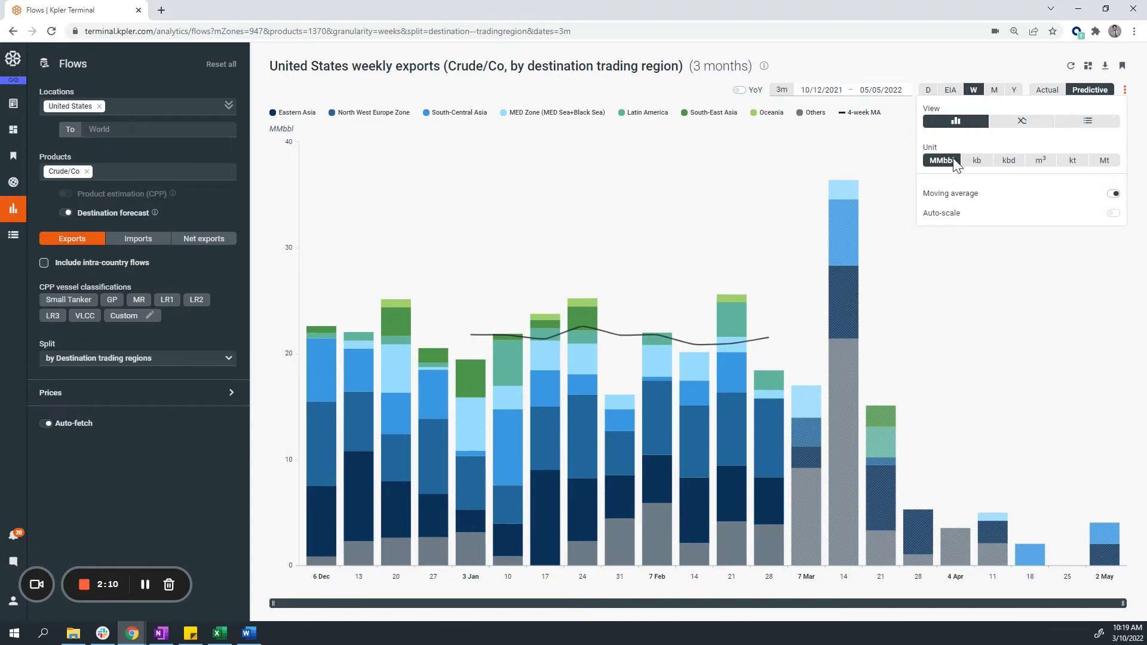
click(975, 162)
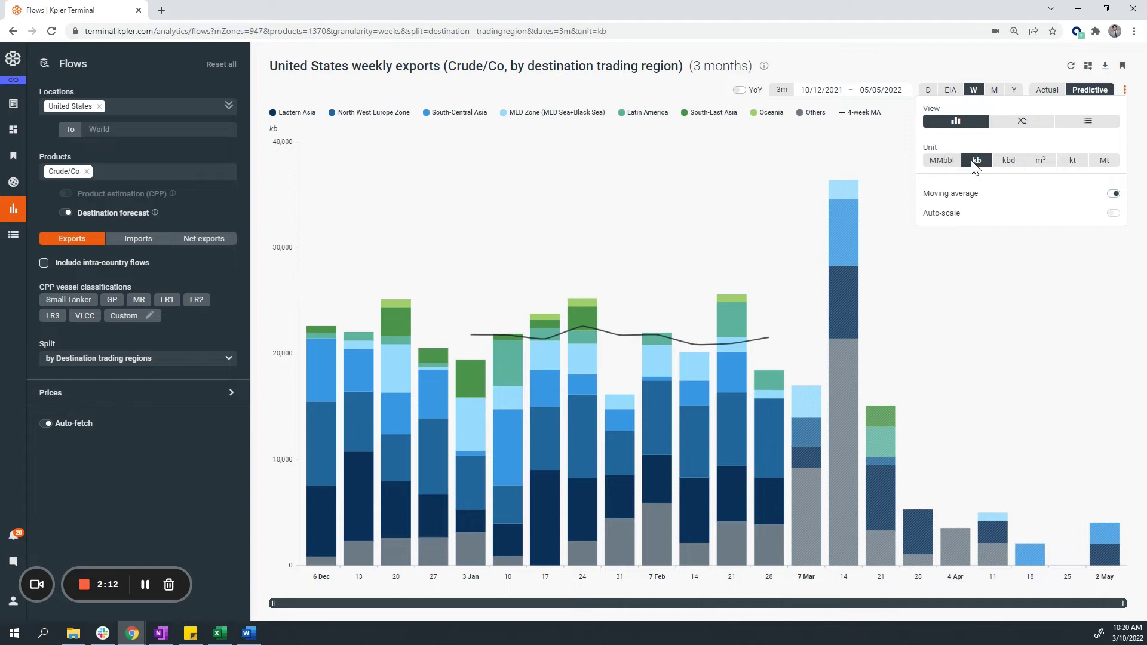
click(945, 160)
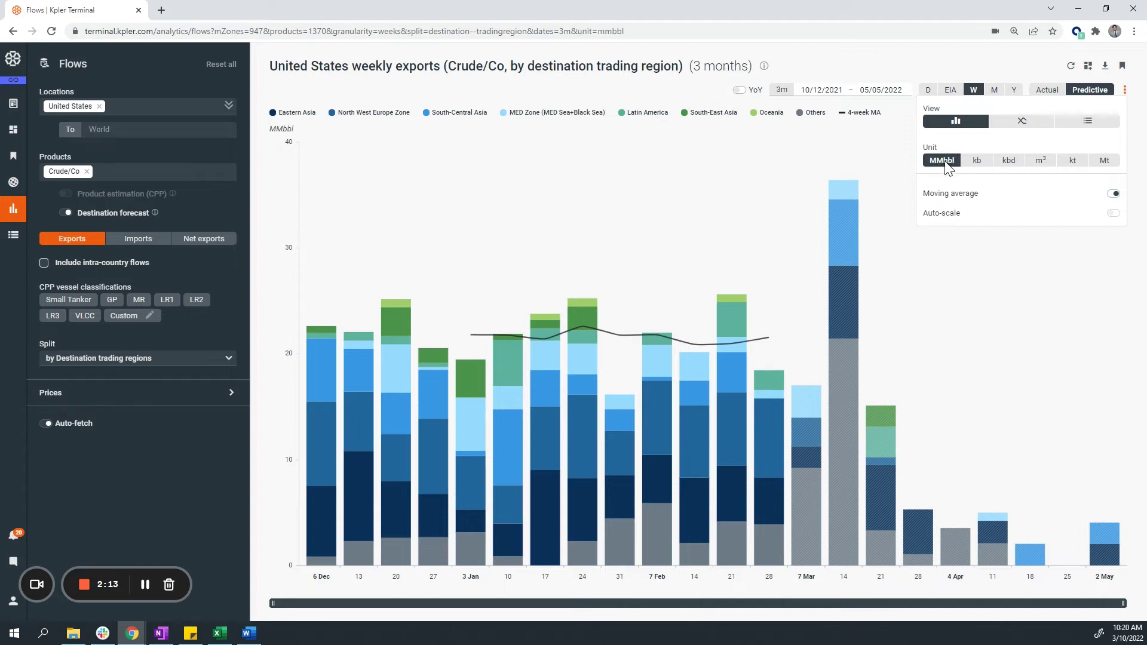
click(1122, 94)
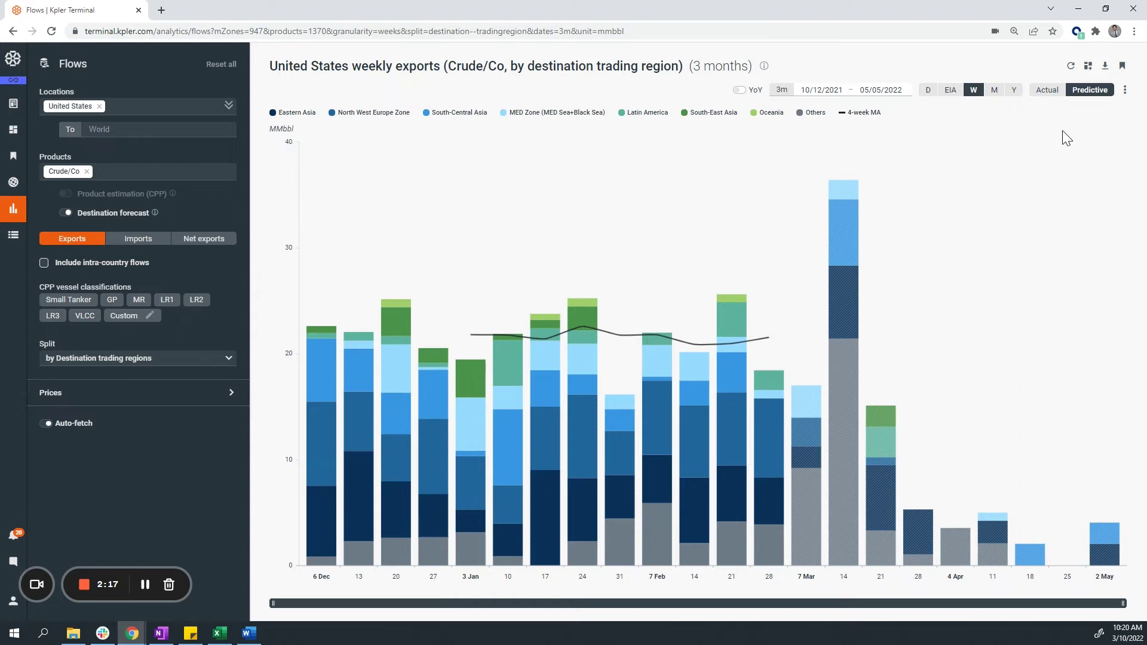
Pin the weekly US exports chart to the Global Crude Dashboard
click(1087, 67)
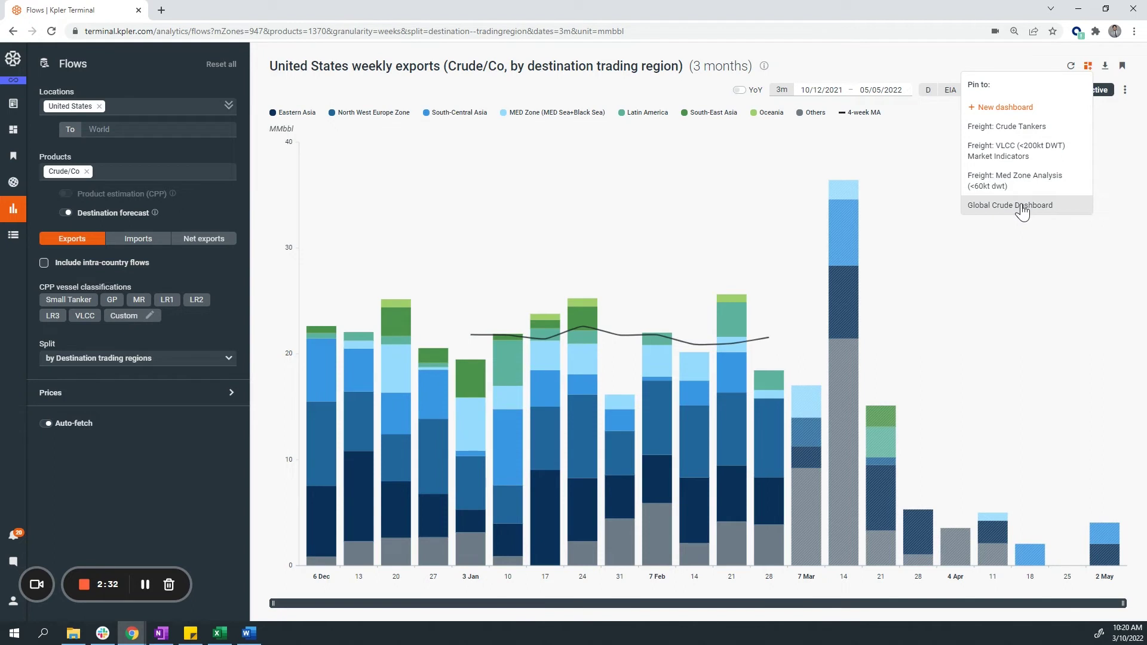
click(1056, 207)
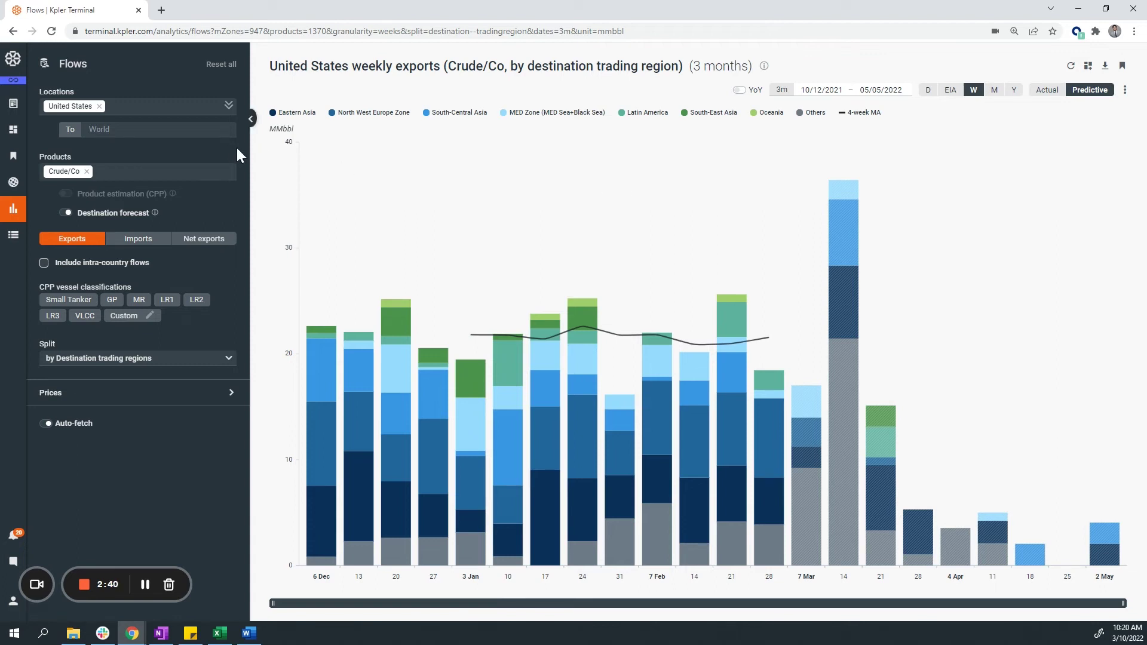
mouse_move(16, 130)
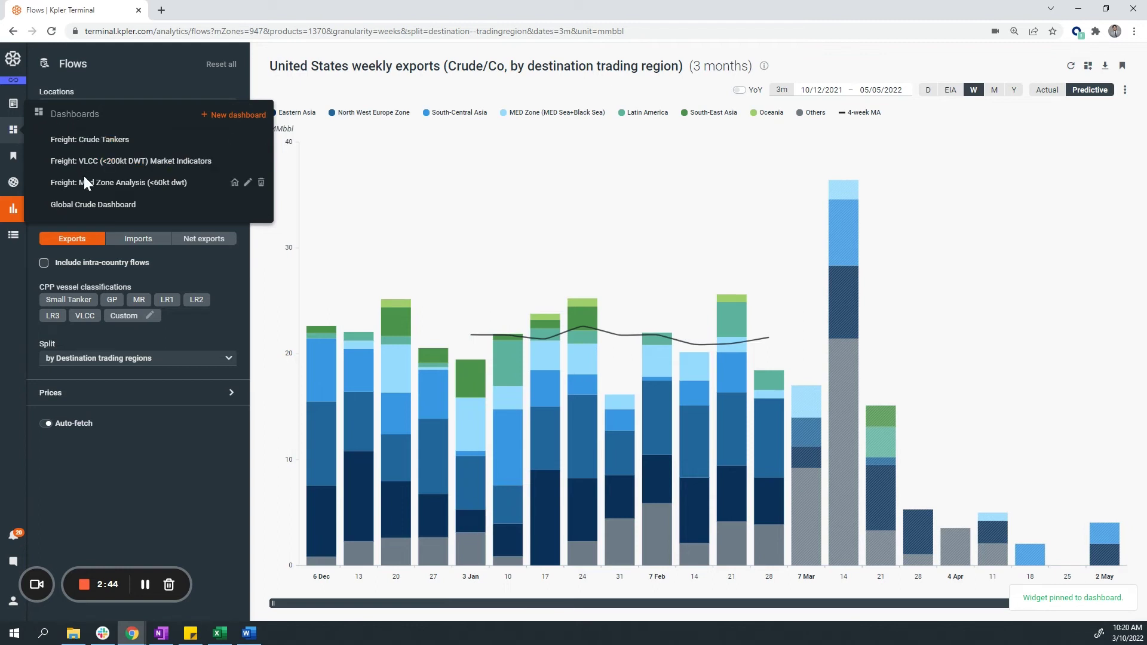
Open the Global Crude Dashboard from the Dashboards list and scroll through its charts
click(85, 204)
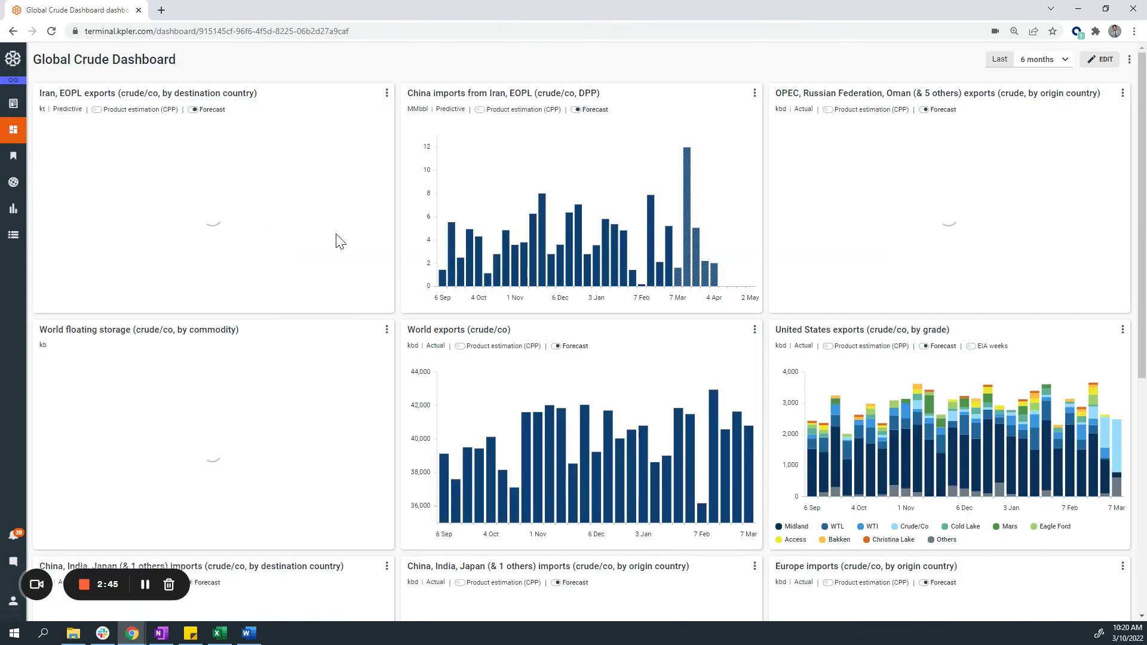
scroll(361, 271, down, 5)
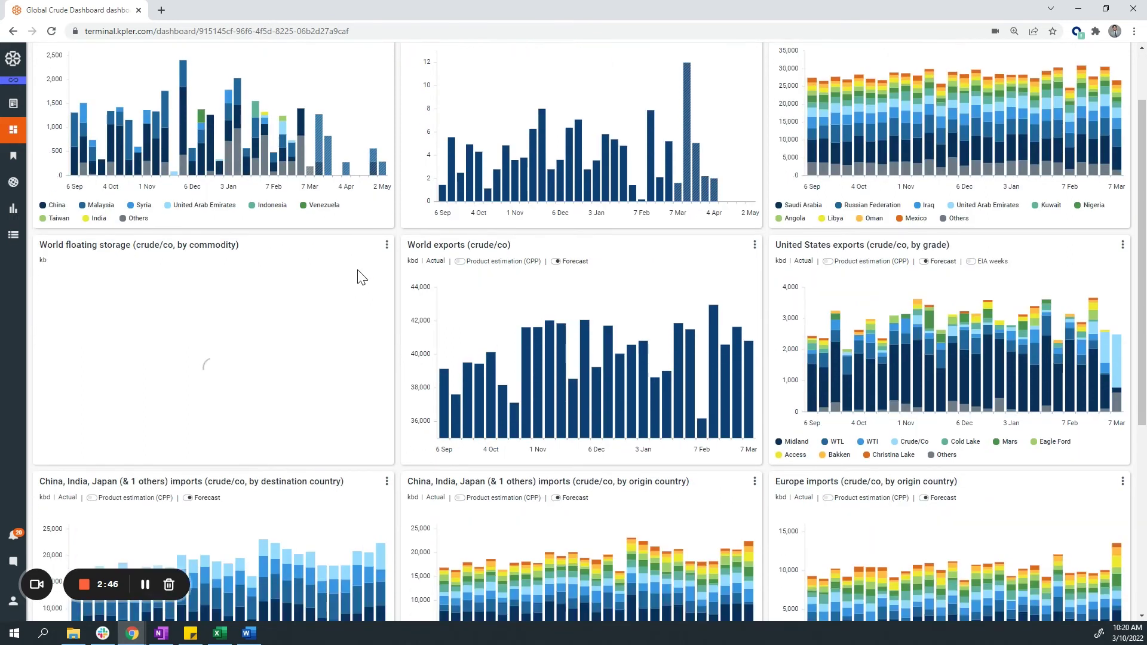
scroll(359, 275, down, 2)
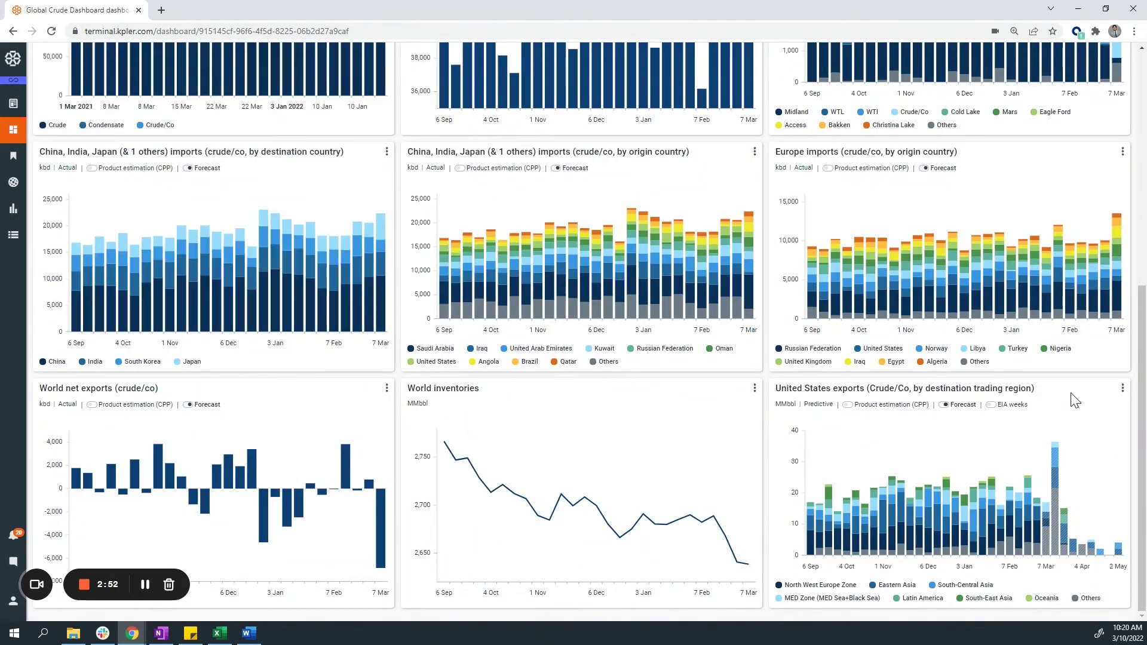
scroll(1057, 427, up, 7)
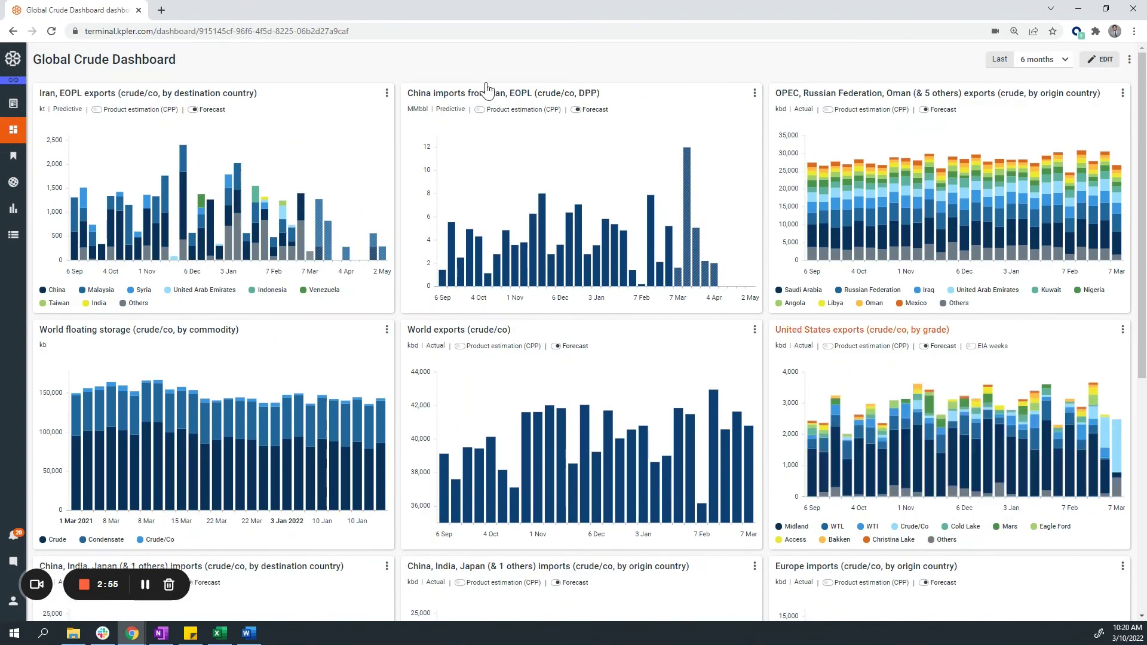
Load the dashboard's web address in a second browser tab
click(412, 30)
key(ctrl+c)
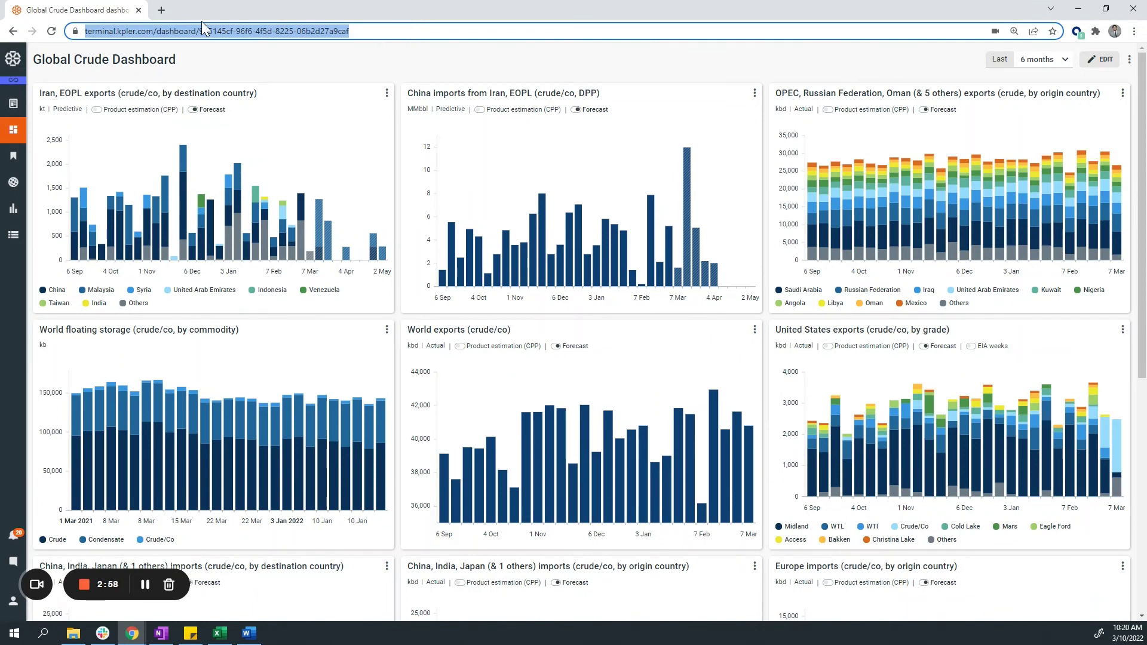
click(161, 11)
key(ctrl+v)
Keep the Global Crude Dashboard's time period at the last 6 months
click(1066, 59)
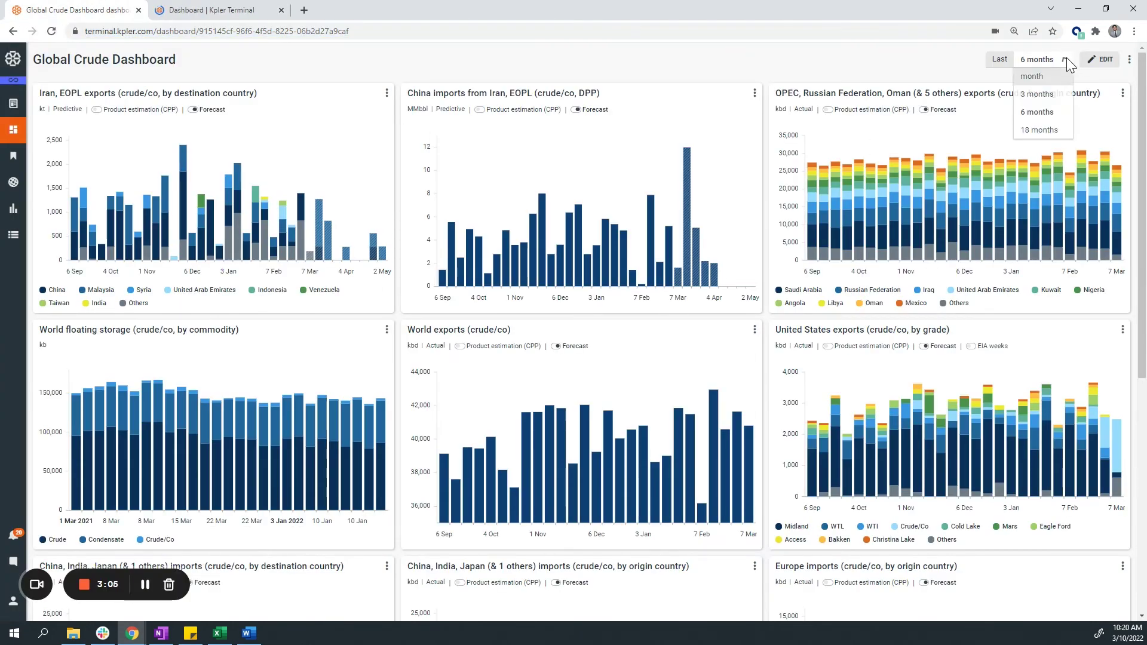
click(1040, 112)
scroll(1035, 149, down, 5)
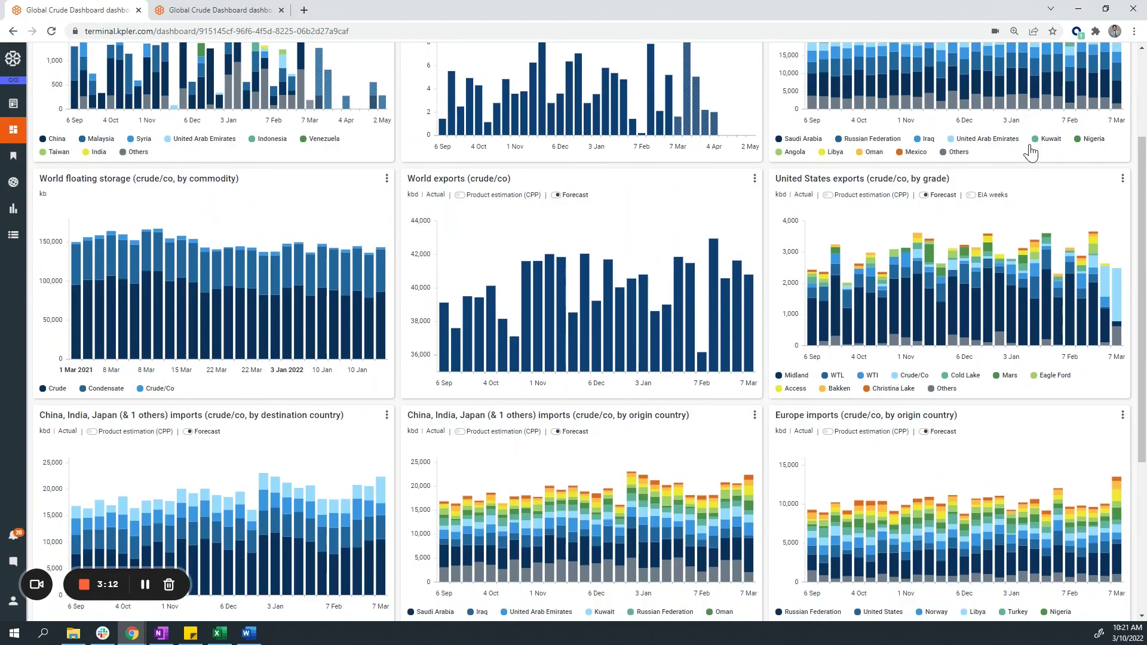
scroll(1032, 147, up, 5)
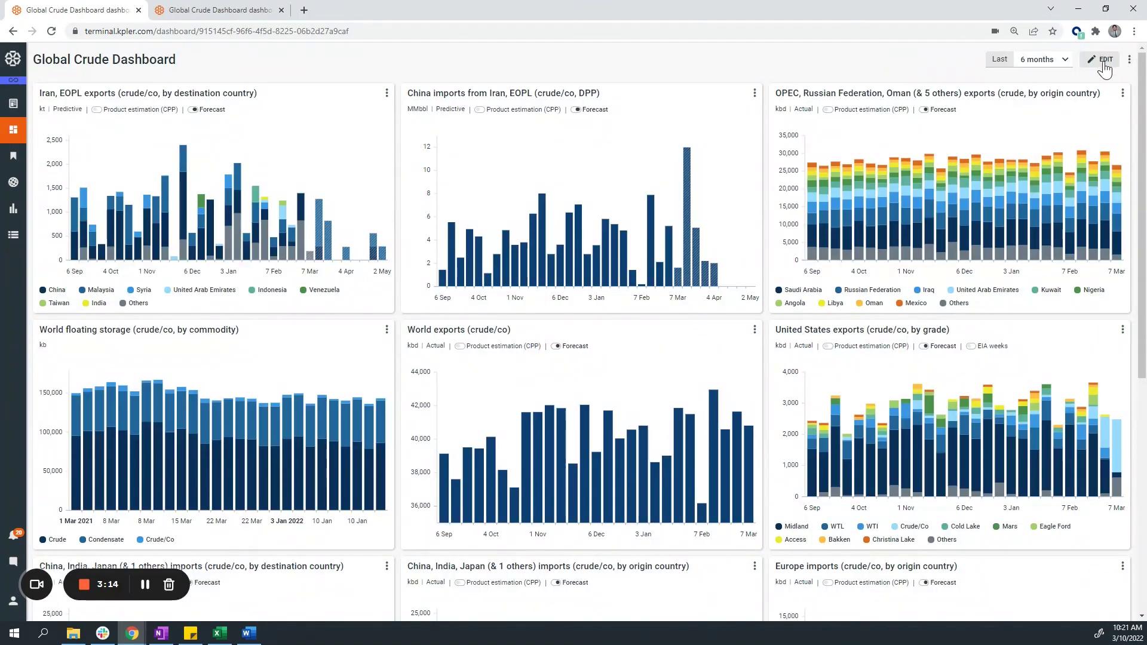
In layout editing, drag the US exports widget up beside World floating storage
click(1104, 61)
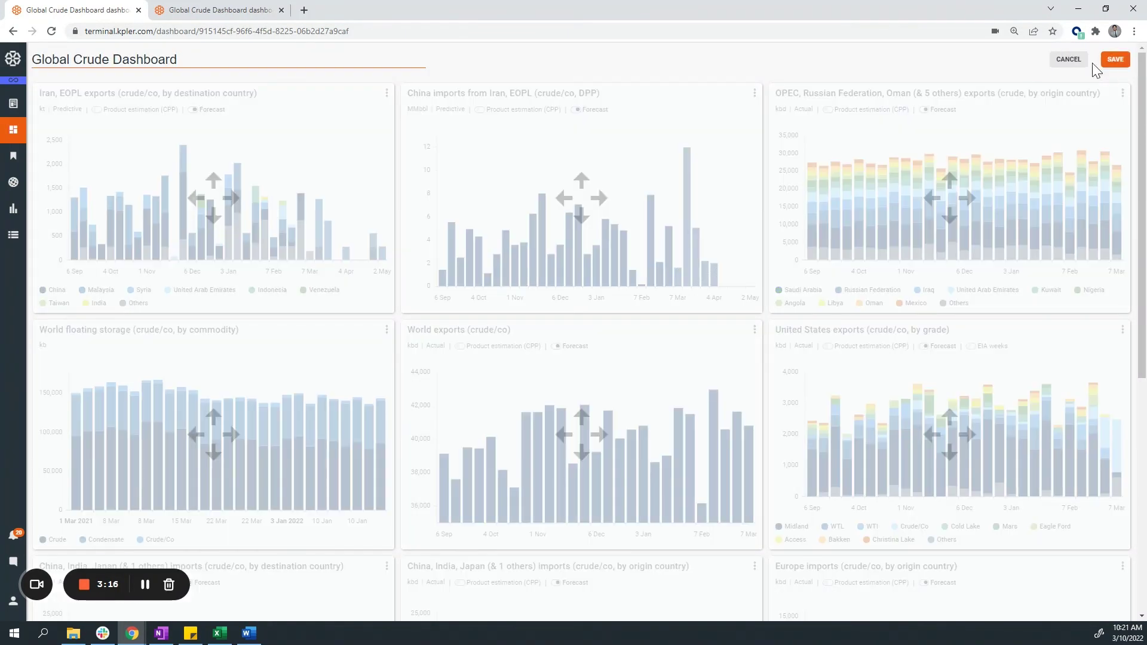
scroll(689, 398, down, 4)
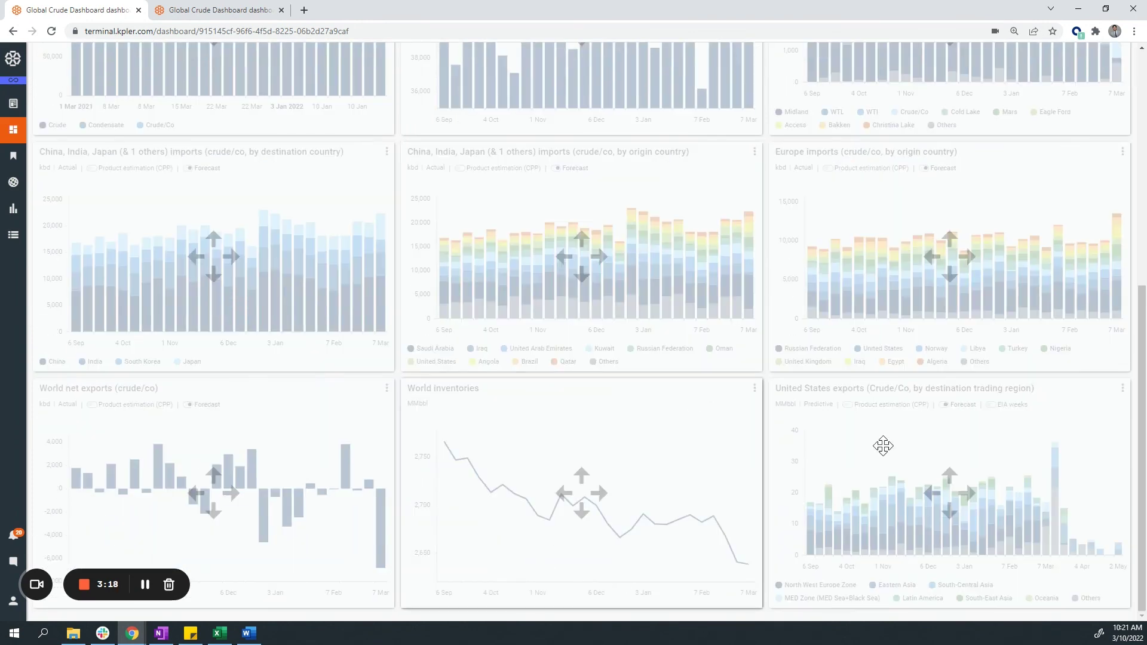
drag(891, 442, 873, 269)
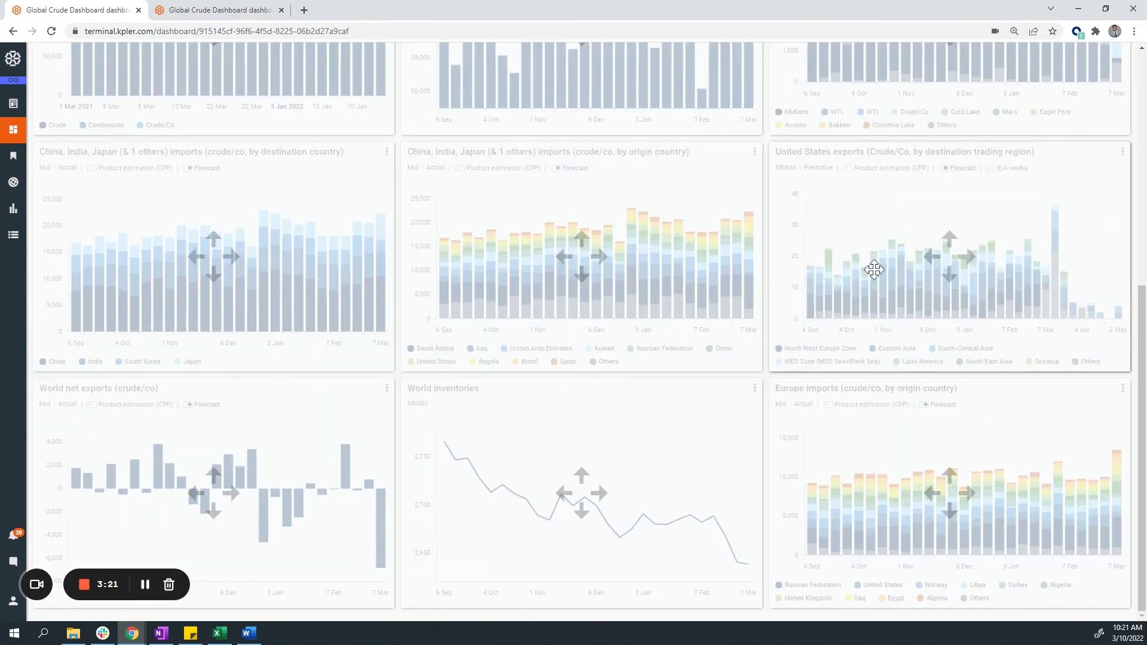
scroll(836, 384, up, 3)
drag(790, 351, 719, 371)
scroll(686, 302, up, 4)
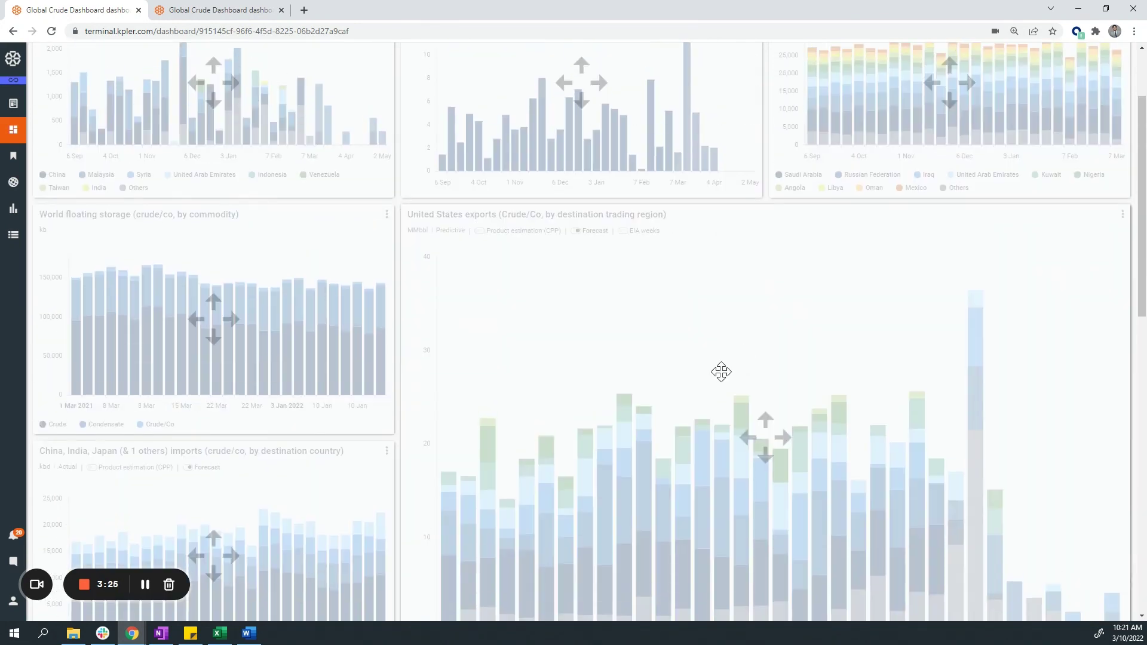